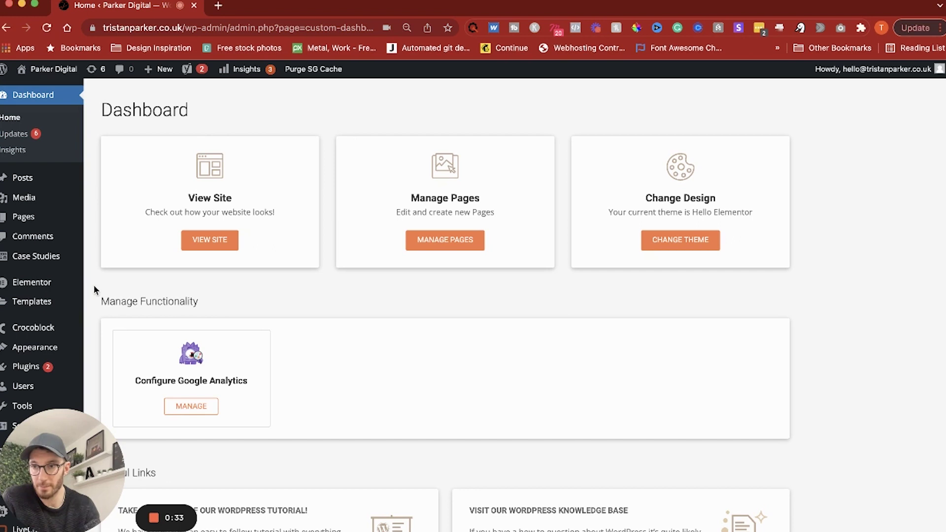
Step: Go to the Experiments tab of Elementor's settings
mouse_move(56, 290)
left_click(125, 288)
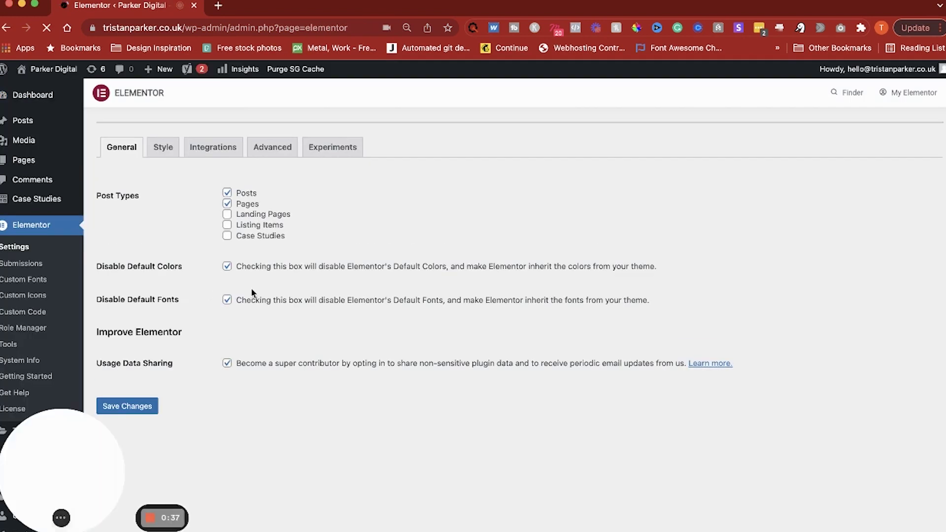
left_click(335, 148)
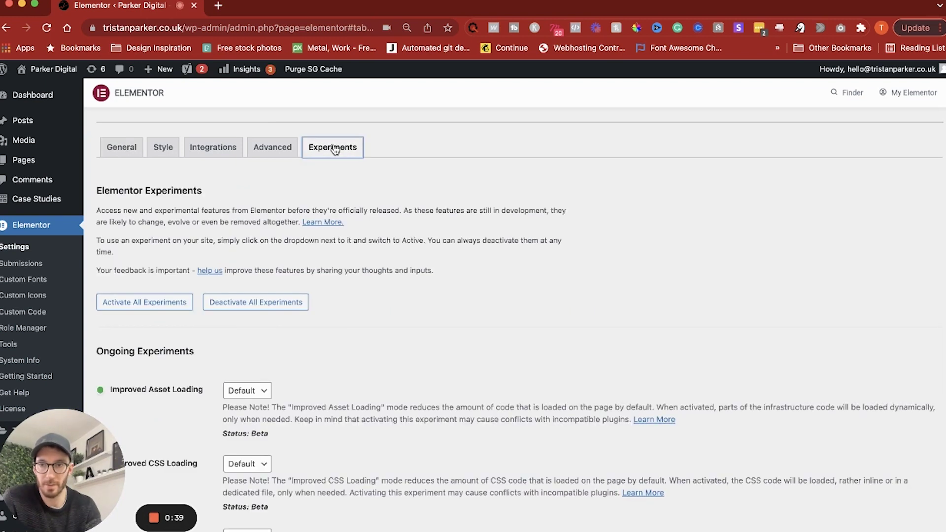
Step: Set the Additional Custom Breakpoints experiment to Active and save the changes
scroll(404, 269, "down", 5)
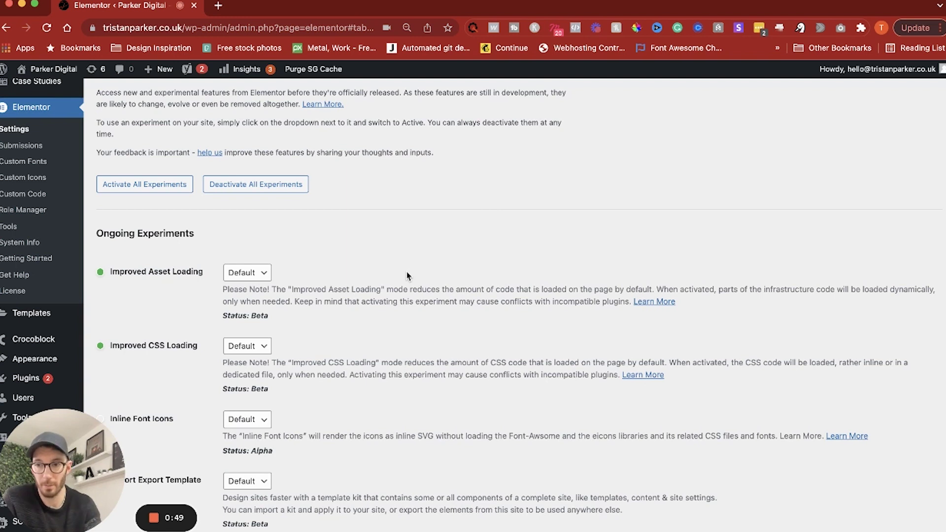
scroll(407, 276, "down", 2)
scroll(205, 223, "down", 4)
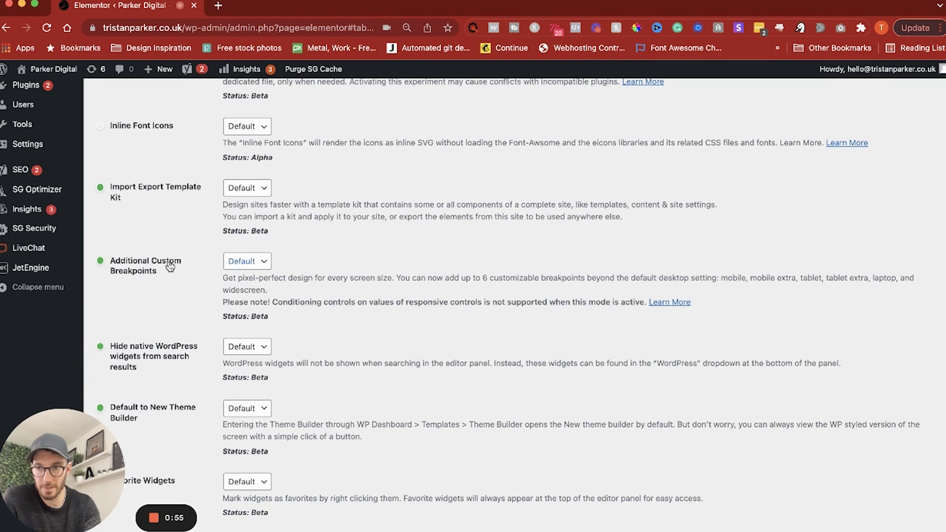
left_click(257, 266)
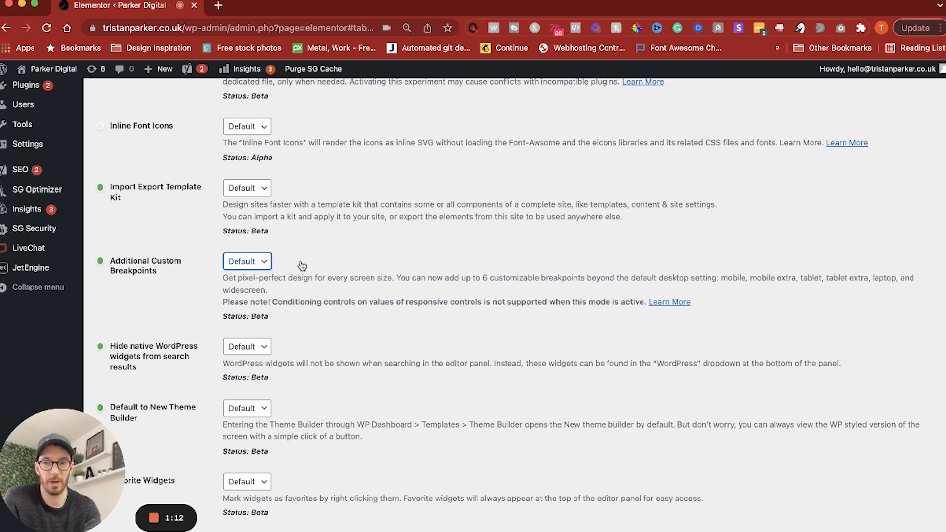
scroll(296, 263, "down", 2)
scroll(238, 249, "up", 10)
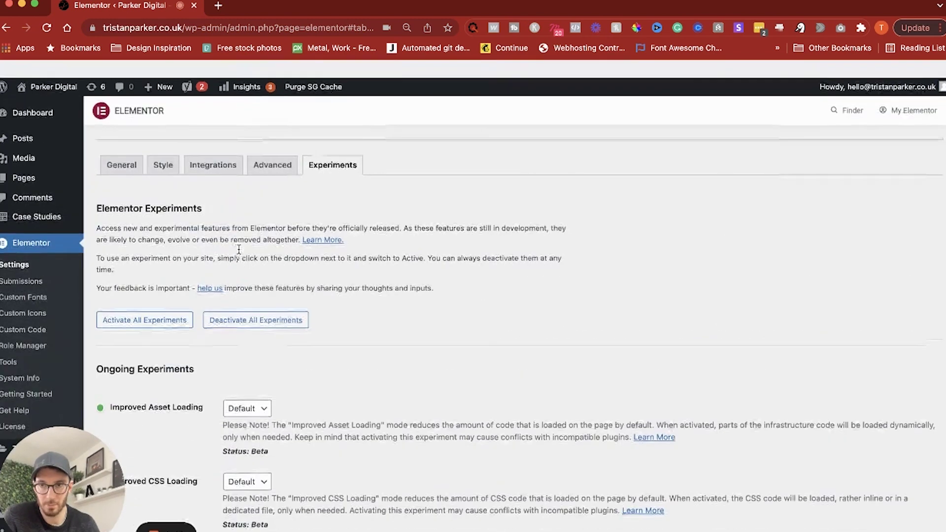
scroll(238, 250, "down", 20)
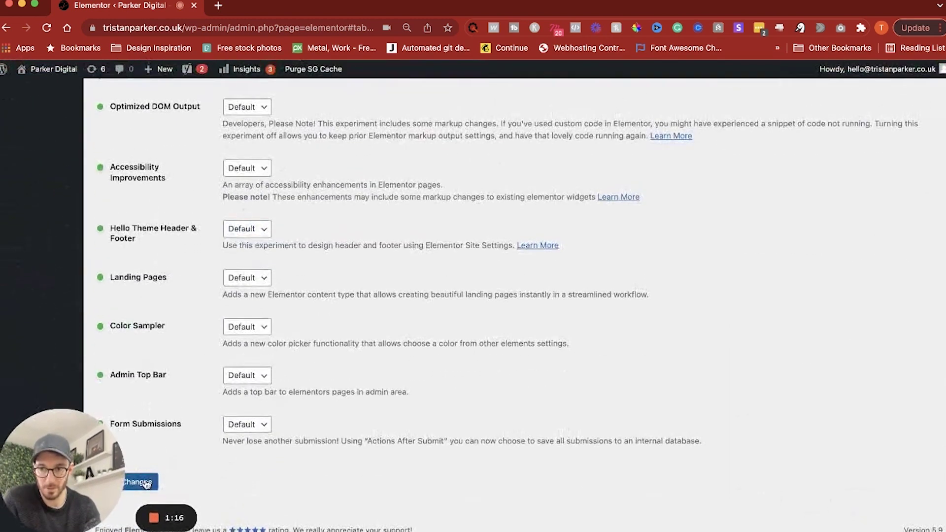
left_click(144, 483)
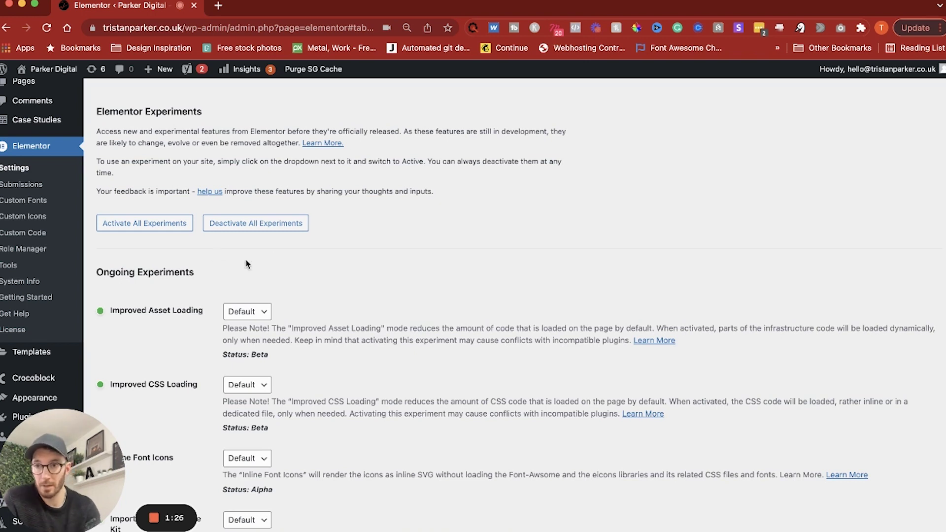
scroll(246, 259, "up", 3)
Step: From the Pages list, open the Homepage with Edit with Elementor
left_click(24, 161)
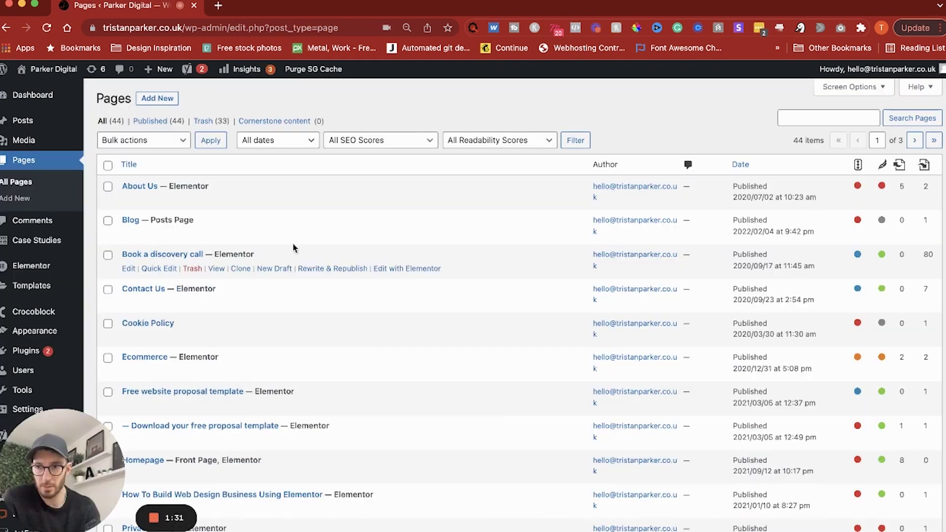
scroll(243, 292, "down", 4)
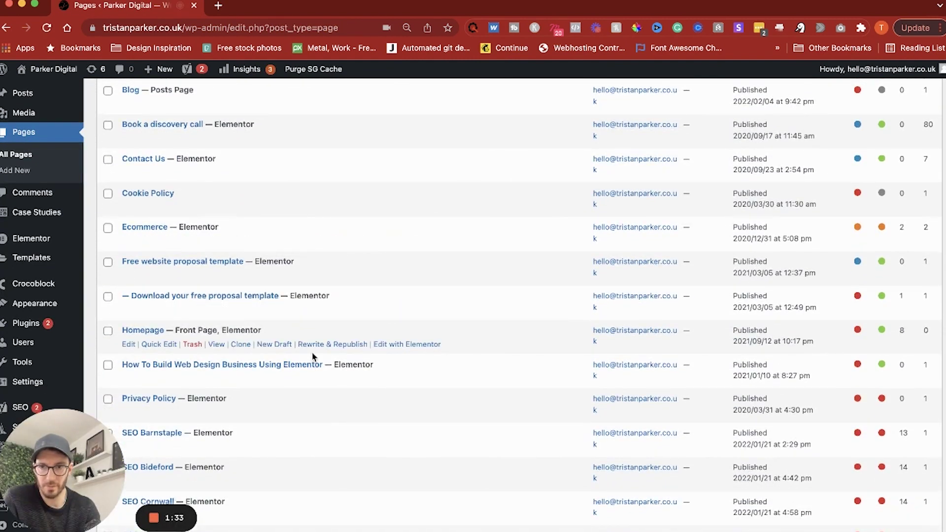
left_click(405, 344)
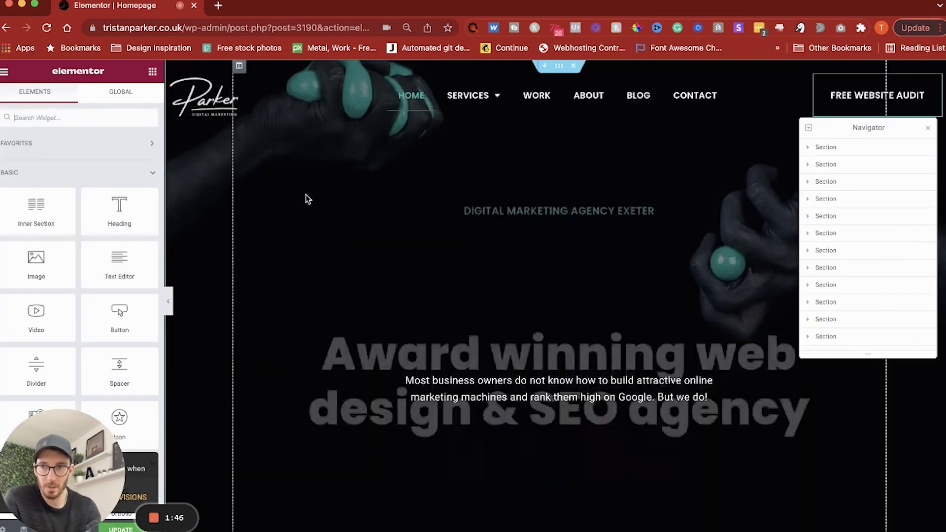
left_click_drag(63, 460, 63, 429)
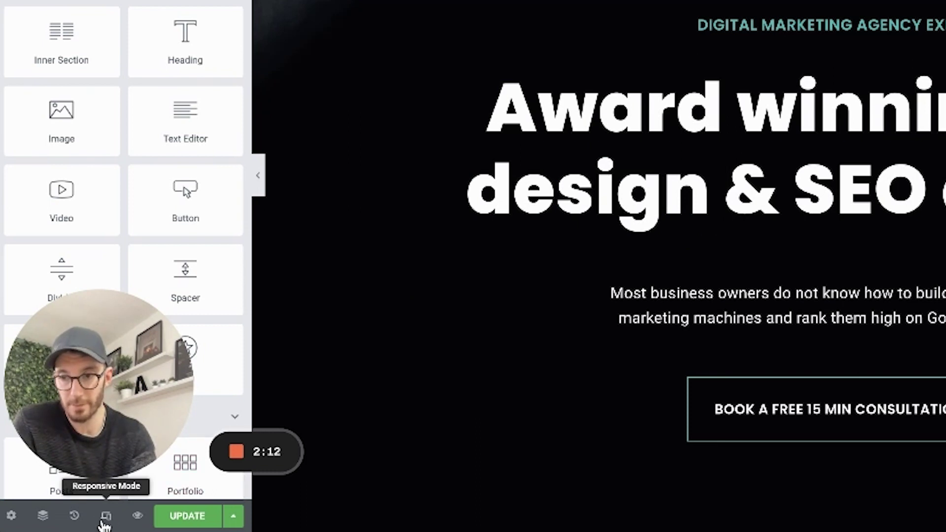
Step: Preview the homepage at Tablet and Mobile widths, return to Desktop, and select the hero heading
left_click(107, 517)
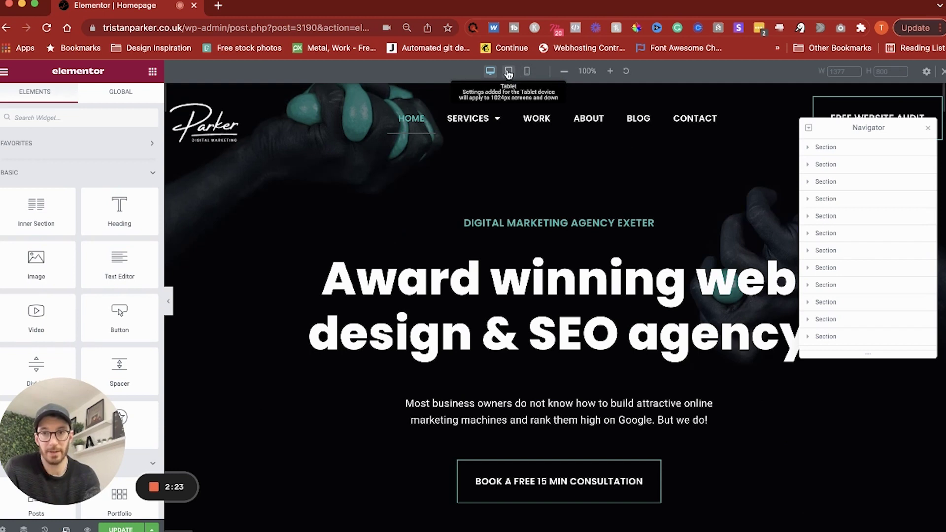
left_click(509, 73)
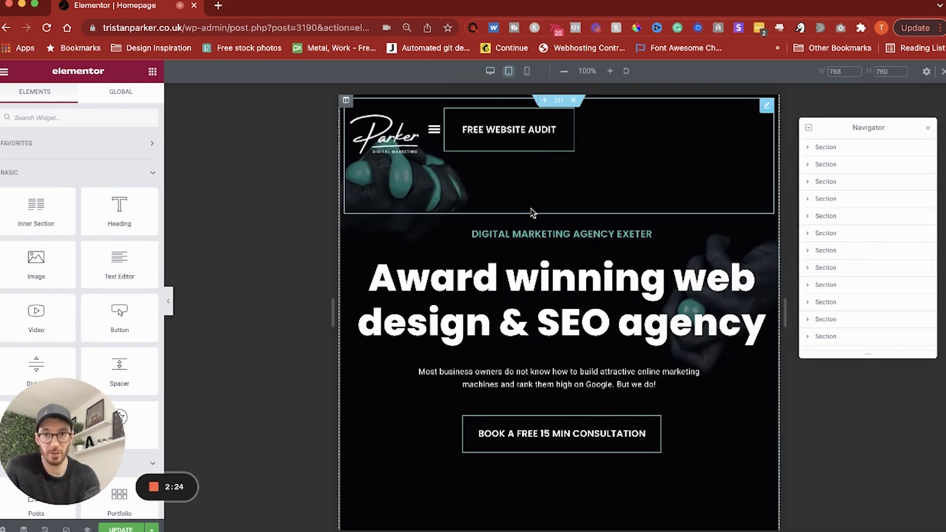
left_click(527, 72)
scroll(508, 244, "down", 6)
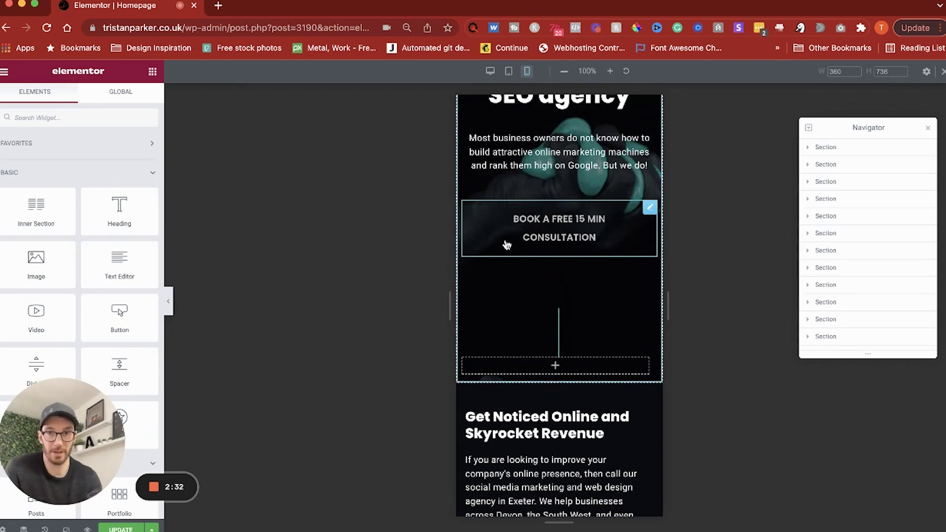
scroll(542, 232, "up", 5)
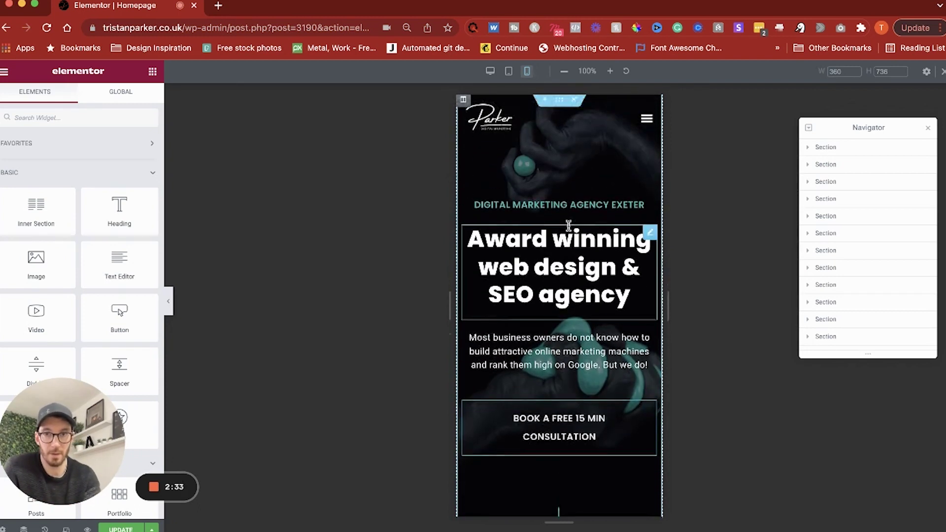
left_click(491, 72)
left_click(457, 274)
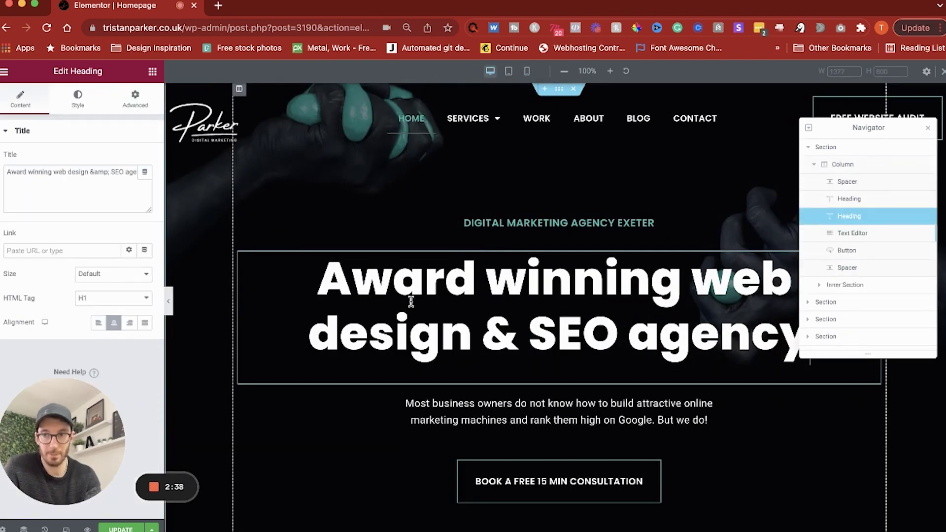
Step: Change the hero heading's font size: 108 on desktop, smaller on tablet and mobile
left_click(422, 275)
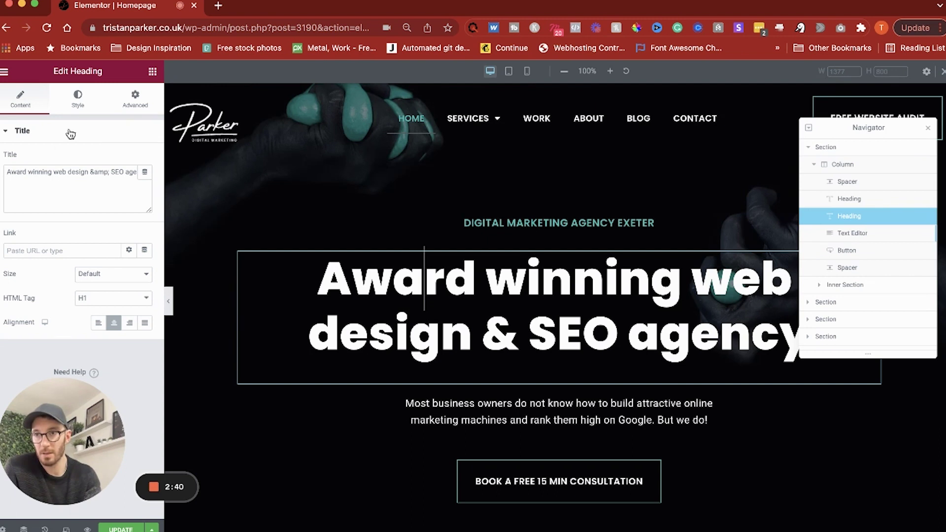
left_click(78, 98)
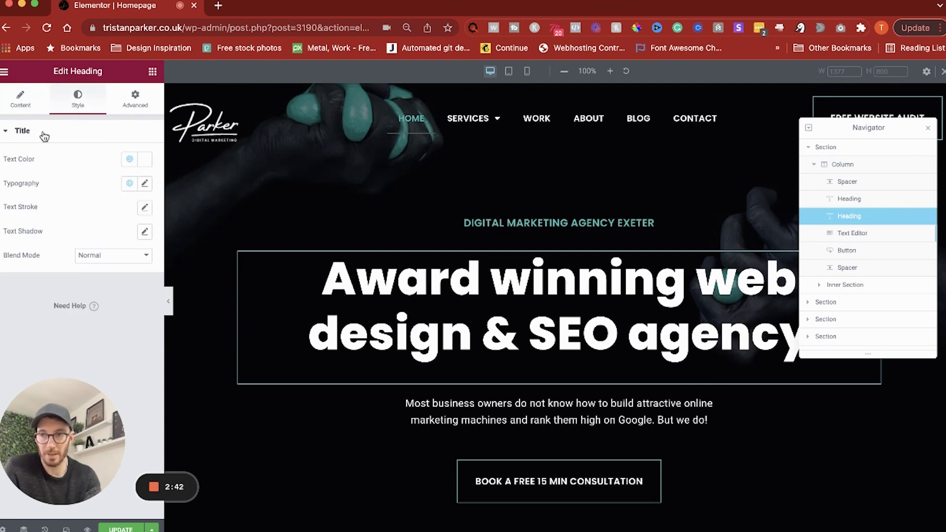
left_click(145, 184)
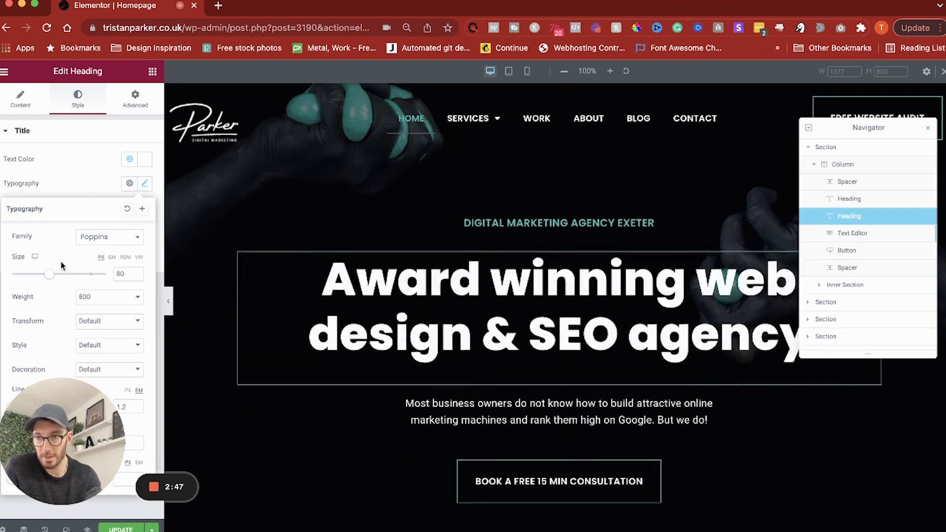
mouse_move(48, 274)
left_mouse_down()
mouse_move(68, 279)
mouse_move(59, 280)
left_mouse_up()
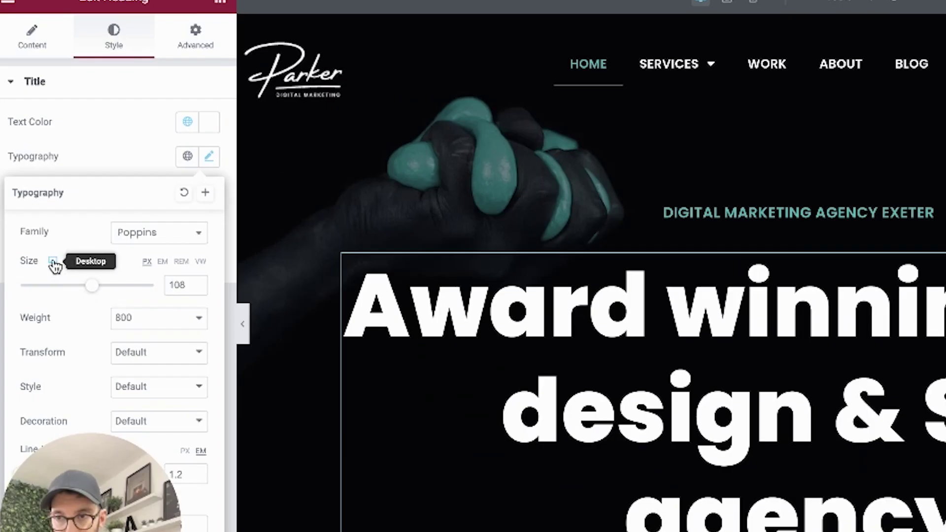
mouse_move(53, 264)
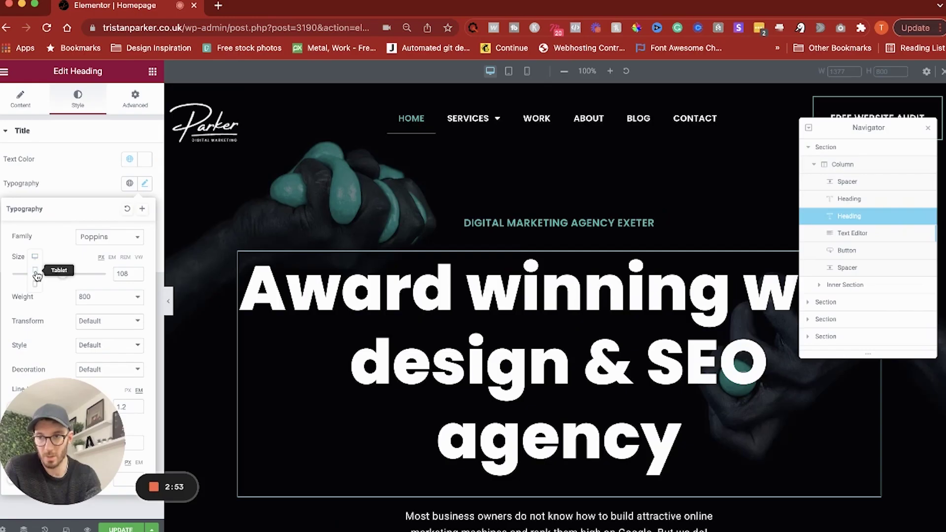
left_click(37, 274)
mouse_move(37, 274)
left_mouse_down()
mouse_move(59, 276)
mouse_move(32, 279)
left_mouse_up()
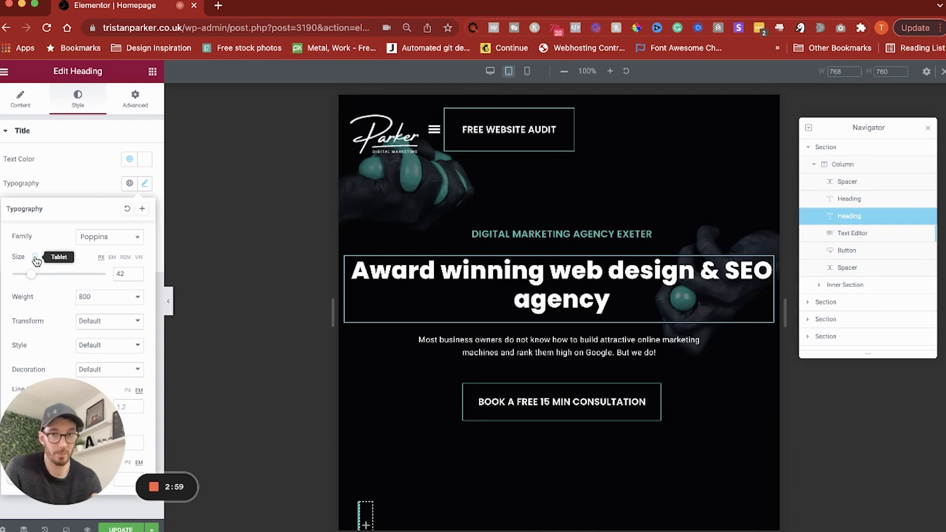
left_click(36, 268)
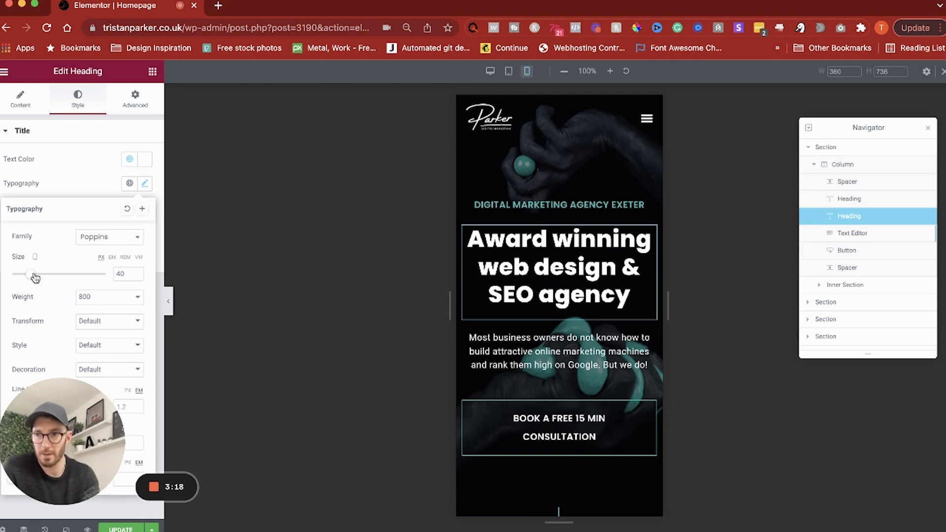
Step: Reset the heading typography, apply the Page Title global font, and open Site Settings
left_click(127, 209)
left_click(129, 183)
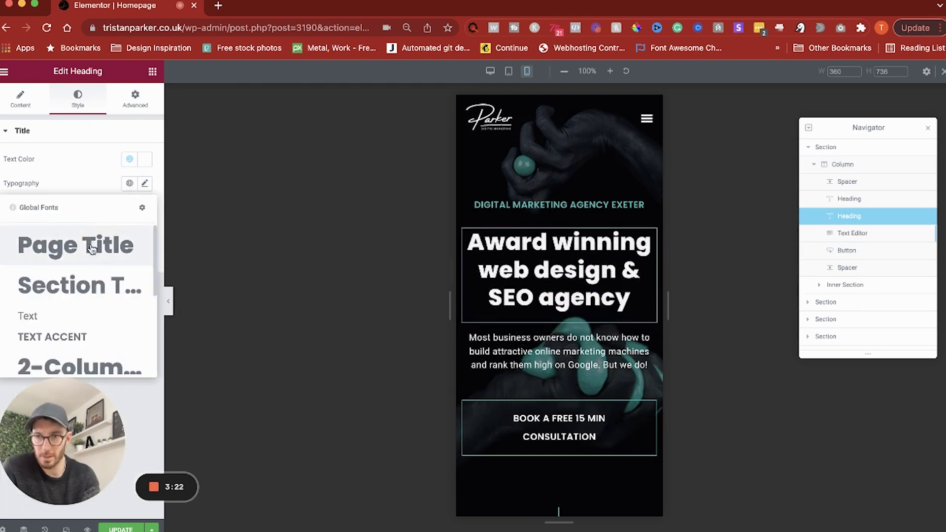
left_click(73, 260)
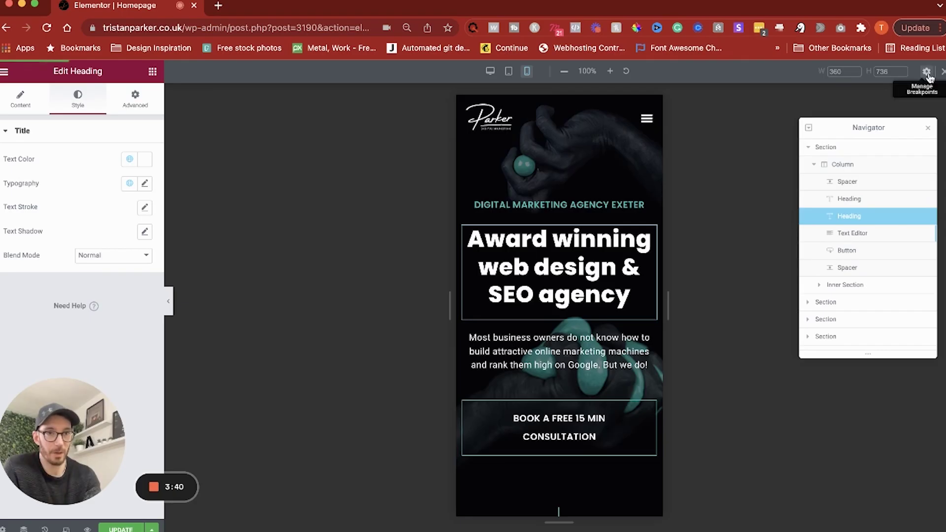
left_click(925, 72)
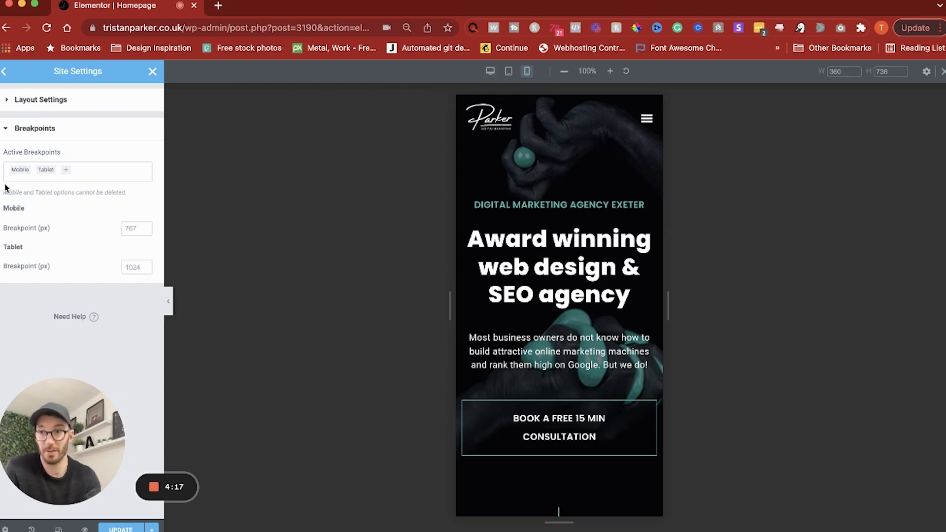
Step: Show the addable breakpoints: Mobile Extra, Tablet Extra, Laptop and Widescreen
left_click(67, 174)
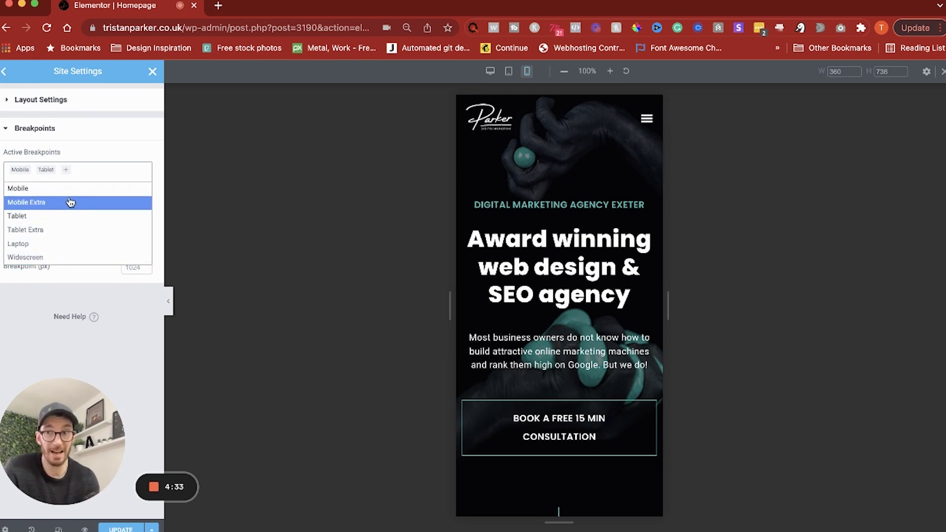
Step: Add the Mobile Extra (880), Tablet Extra (1200), Laptop (1366) and Widescreen (2400) breakpoints
left_click(26, 202)
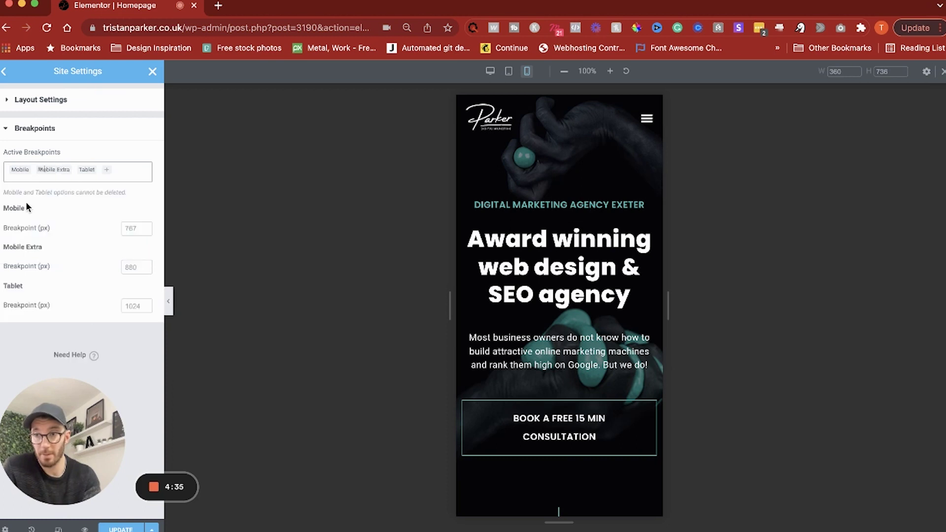
left_click(107, 172)
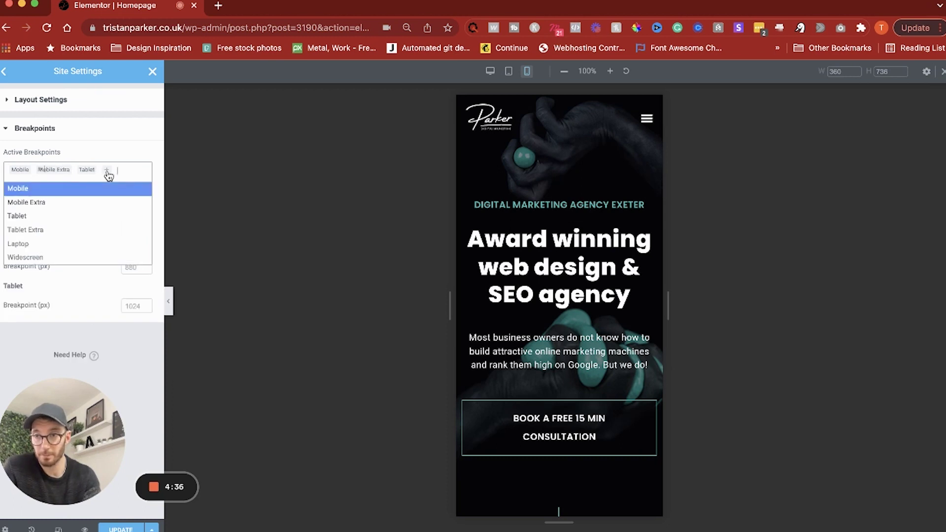
left_click(57, 230)
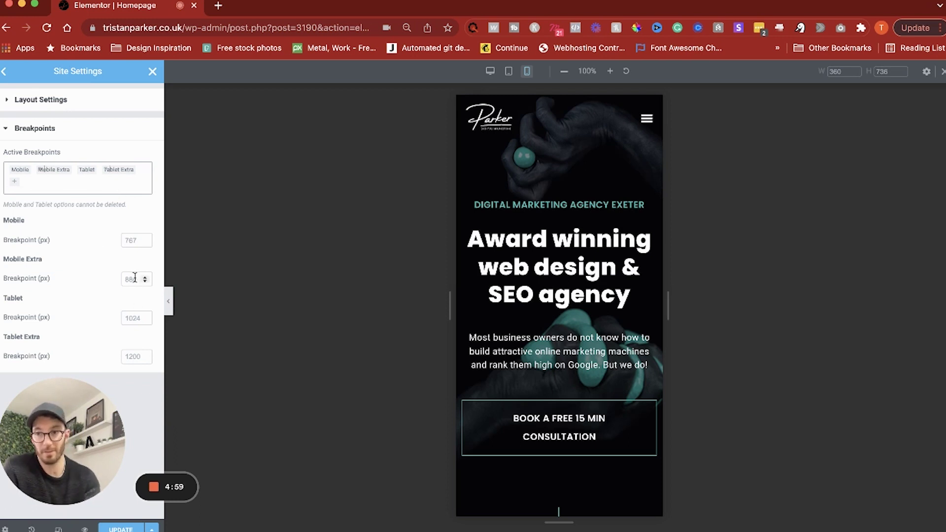
left_click(68, 177)
left_click(22, 253)
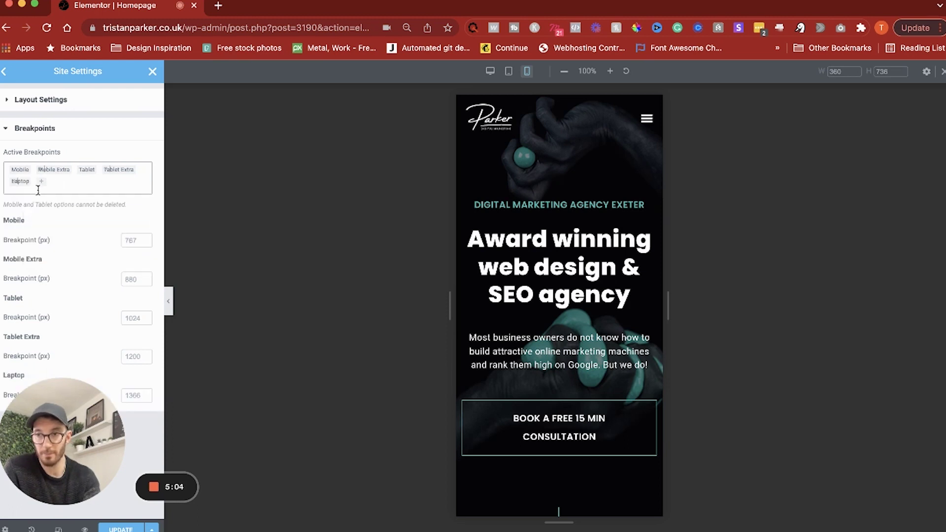
left_click(40, 187)
left_click(29, 269)
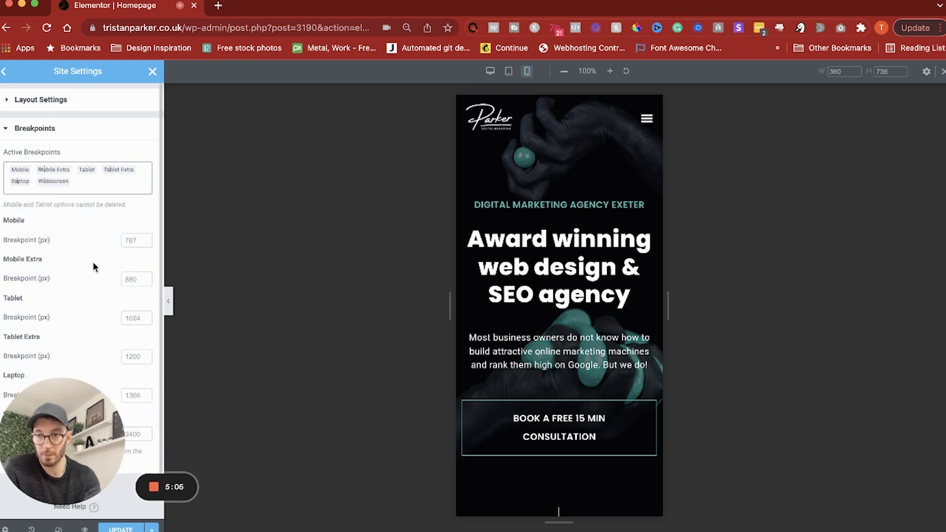
scroll(93, 264, "down", 1)
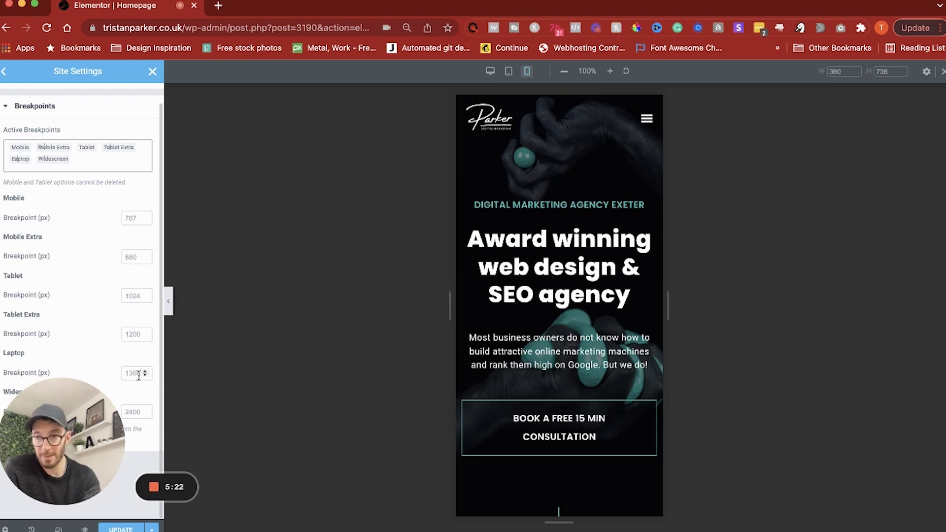
left_click_drag(77, 423, 251, 434)
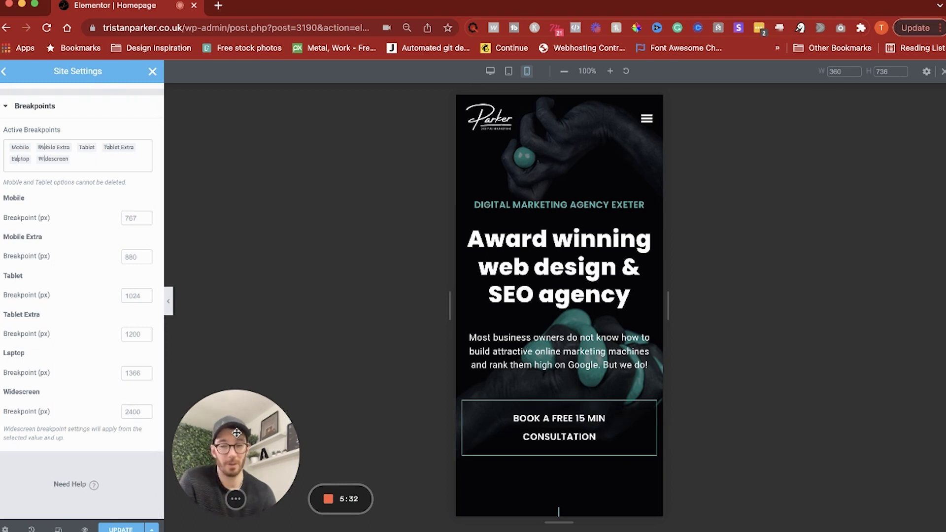
left_click_drag(237, 432, 175, 407)
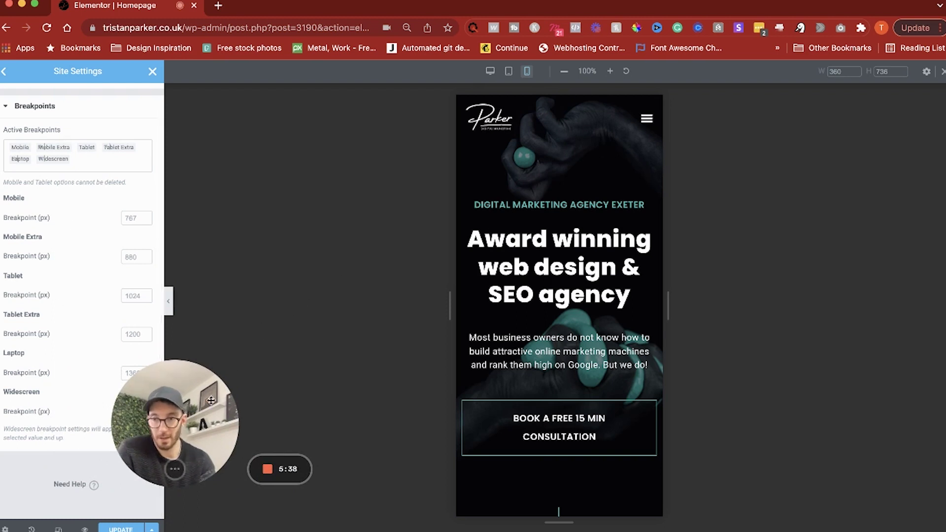
left_click_drag(176, 468, 93, 477)
left_click(121, 528)
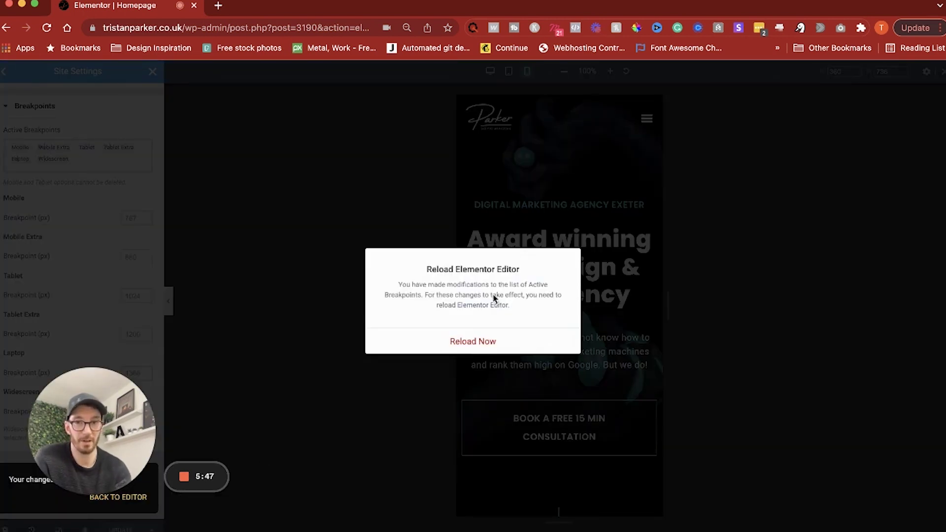
Step: Reload the editor and turn on responsive mode with its seven device widths
left_click(464, 344)
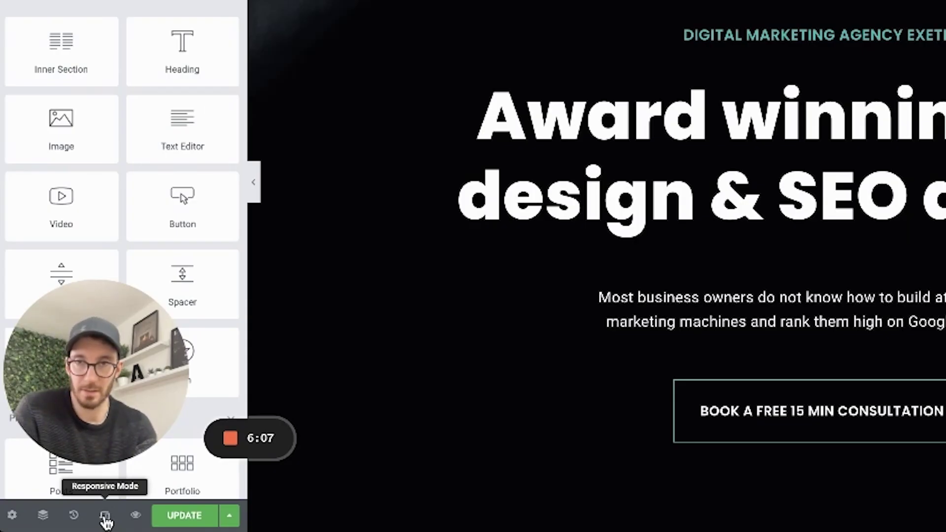
left_click(104, 515)
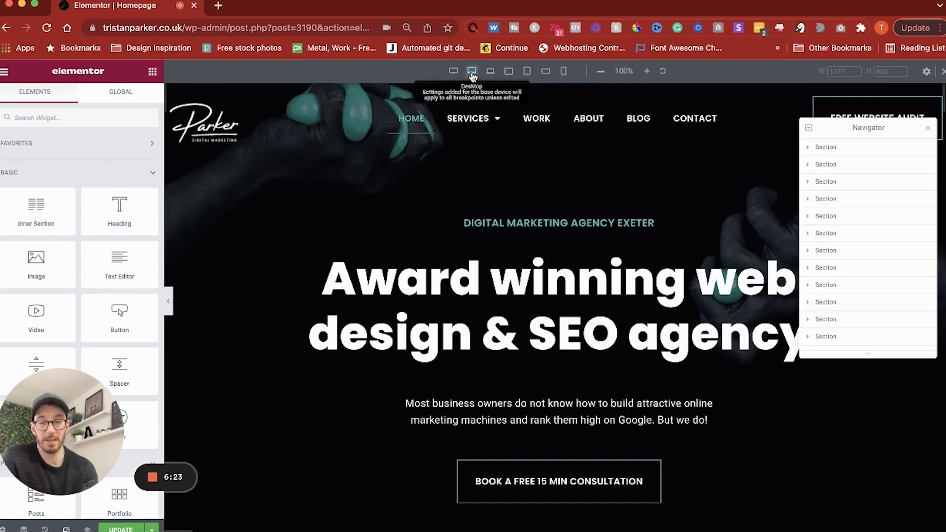
mouse_move(493, 179)
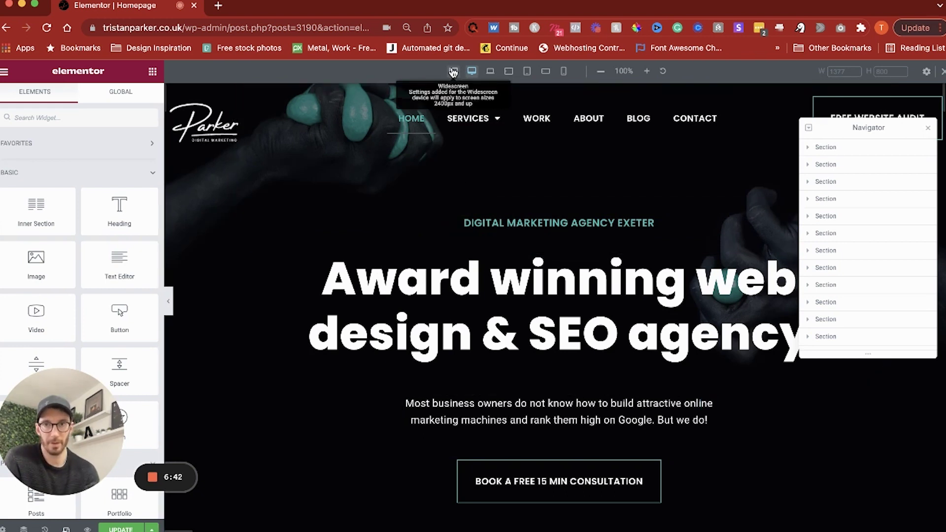
Step: Preview at the 2400 px Widescreen width and select the top header section
left_click(453, 73)
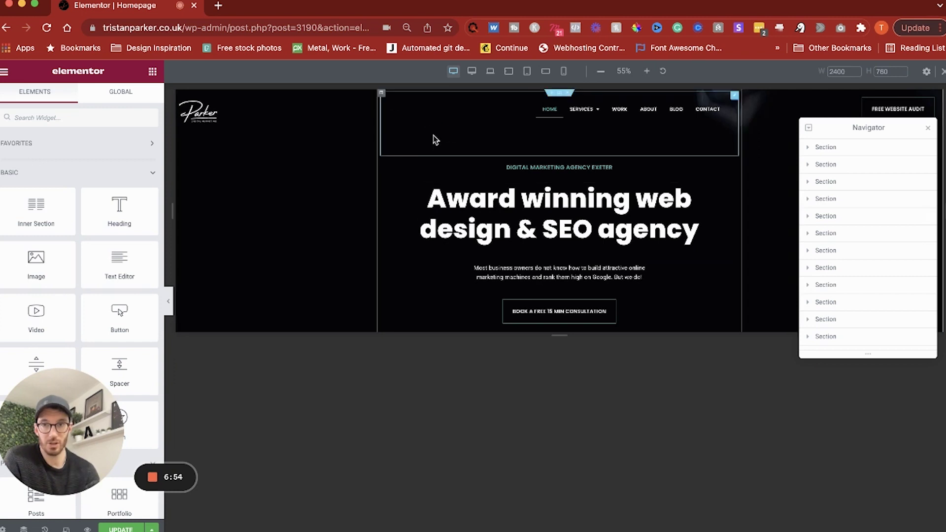
left_click(827, 148)
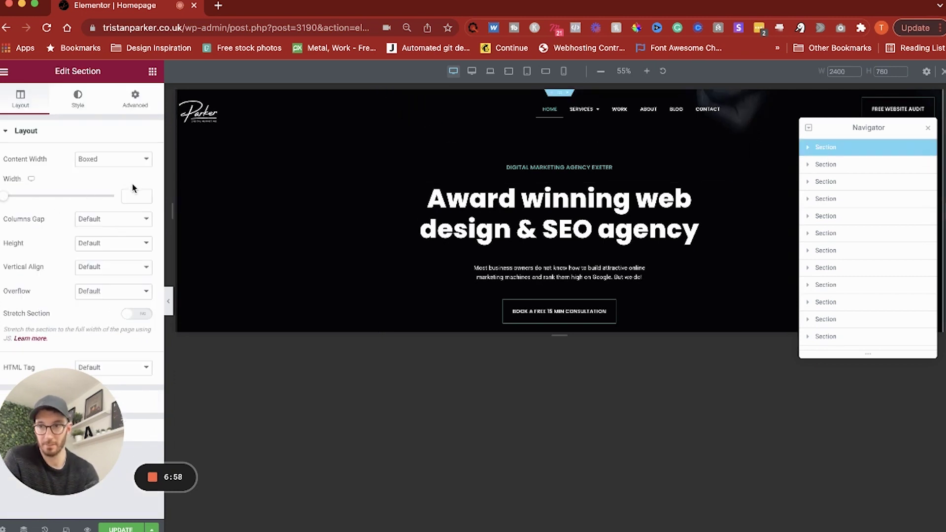
Step: Set the header section width to 2000 for Widescreen only, then return to Desktop preview
left_click(125, 196)
type("2000")
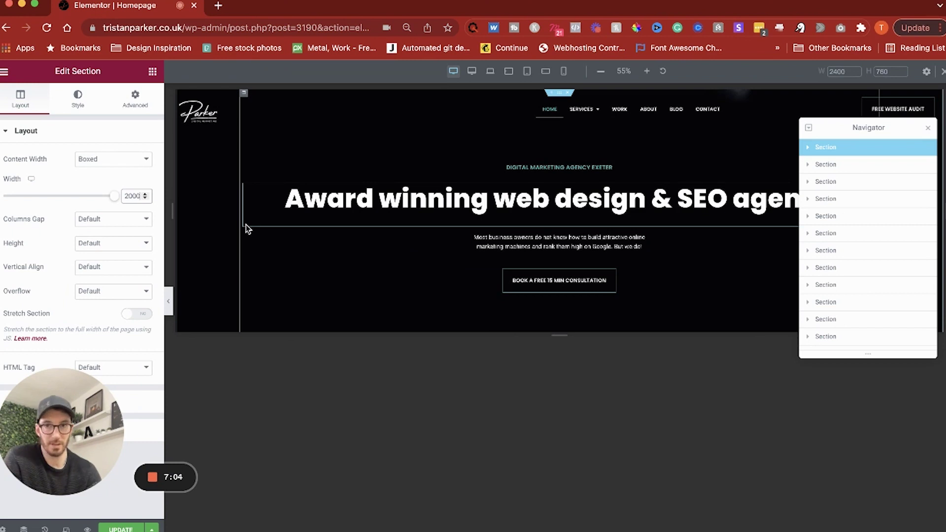
left_click(471, 72)
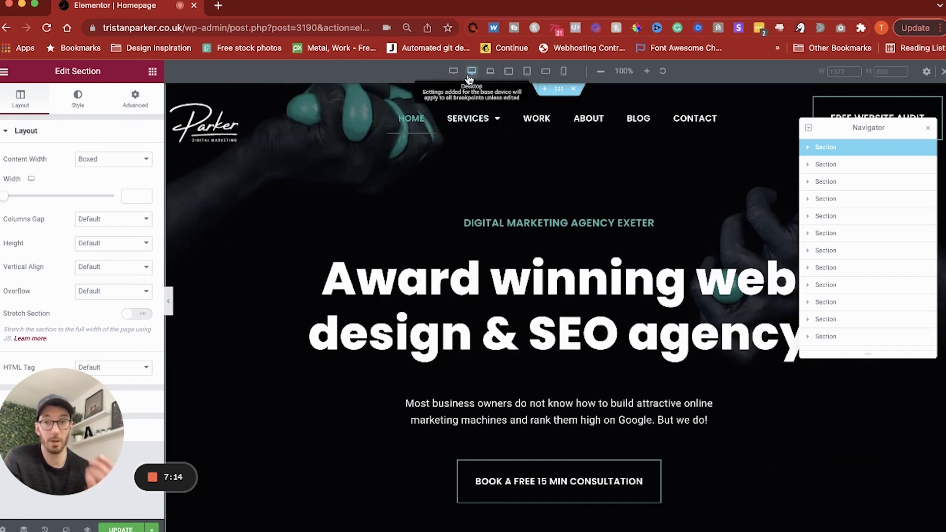
Step: Step the preview through Widescreen, Desktop, Laptop, Tablet Extra, Tablet, Mobile Extra and Mobile
left_click(453, 71)
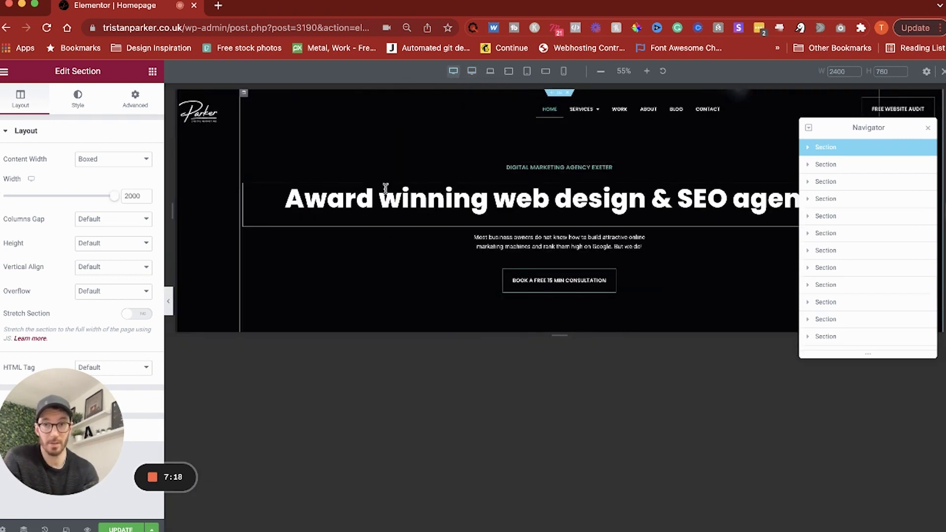
left_click(471, 72)
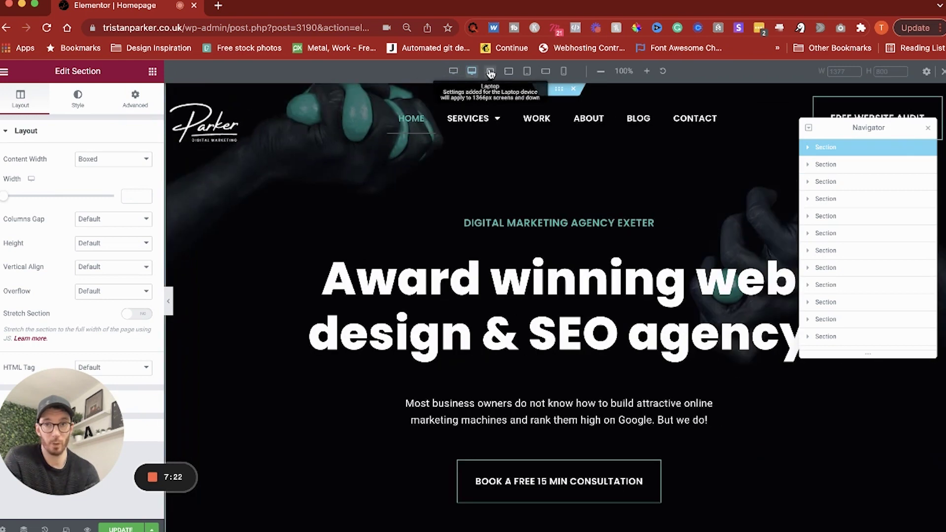
left_click(490, 73)
left_click(508, 72)
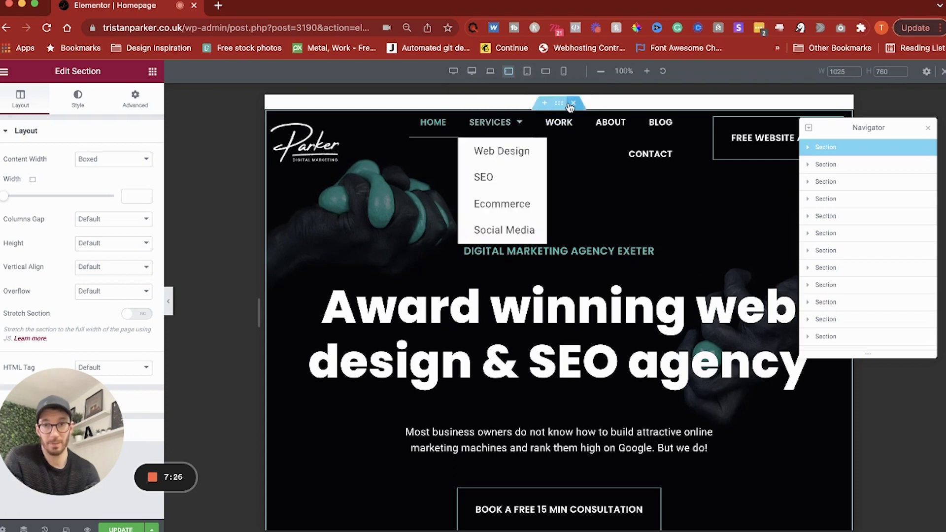
mouse_move(511, 109)
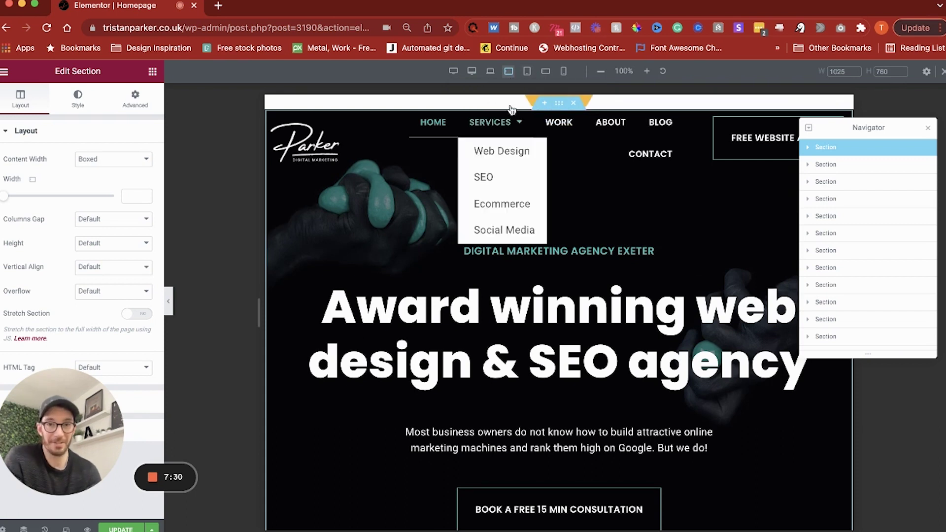
left_click(527, 72)
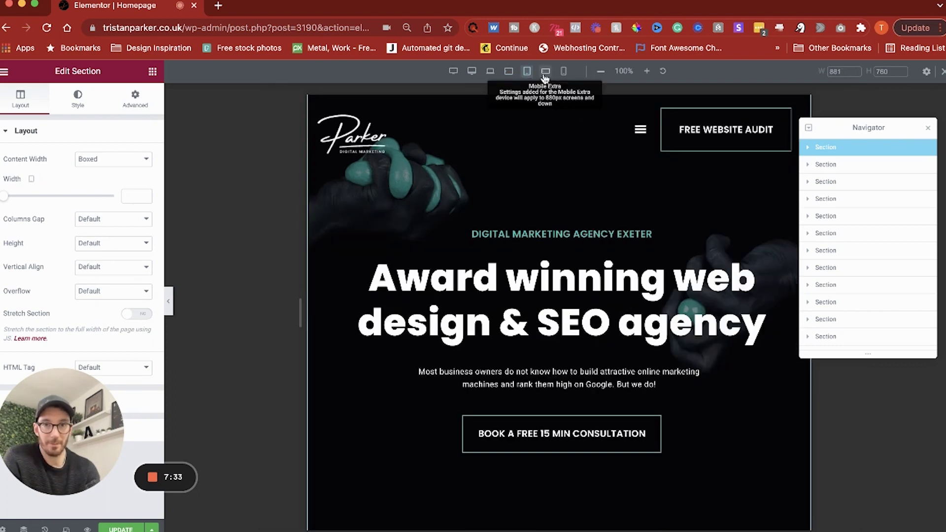
left_click(544, 72)
left_click(563, 72)
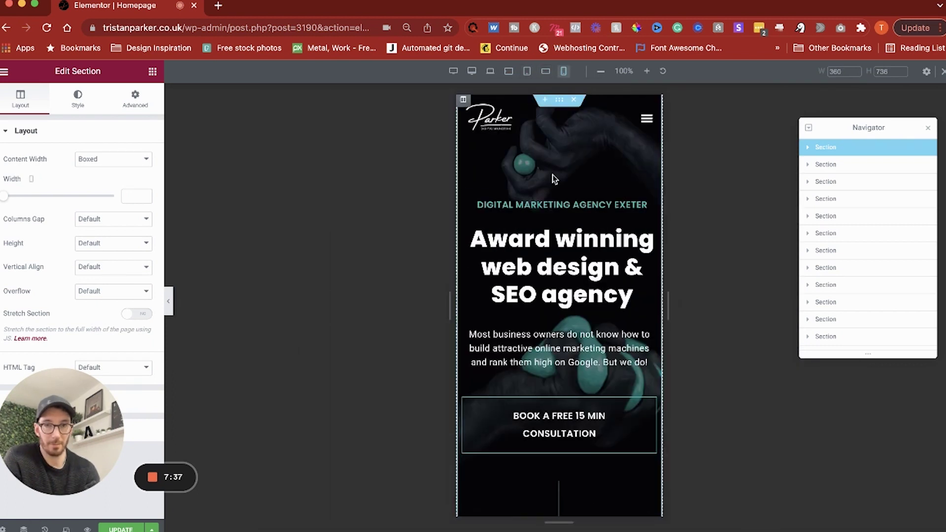
scroll(566, 205, "down", 6)
scroll(566, 205, "up", 6)
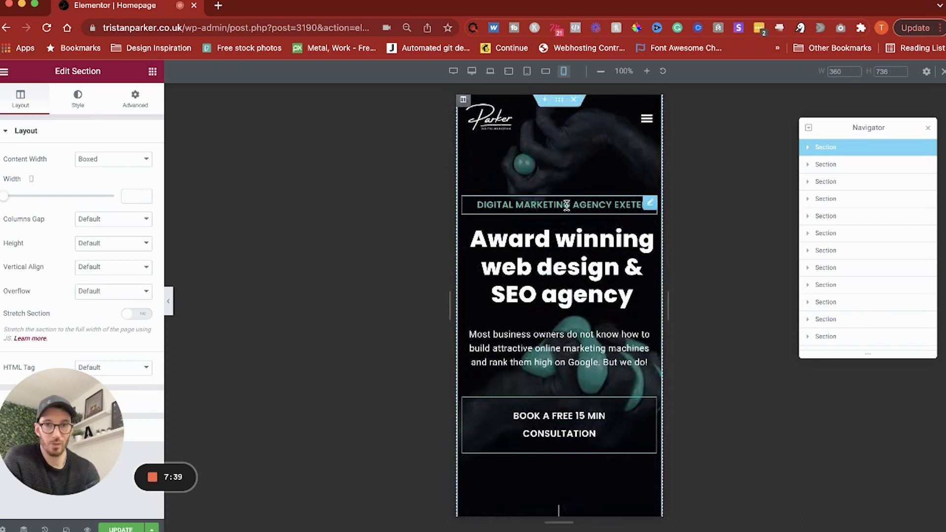